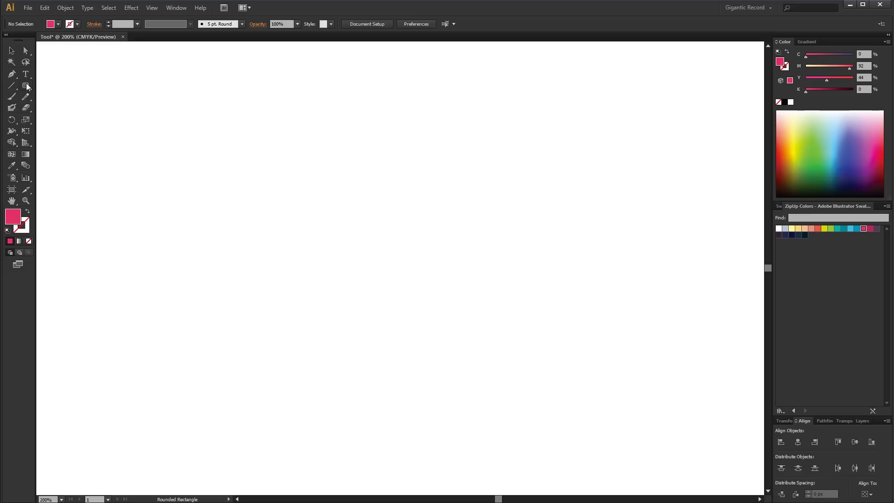
Draw a trial pink rounded rectangle, delete it, then draw a small vertical one
{"action": "left_click", "coordinate": [25, 85]}
{"action": "left_click", "coordinate": [72, 95]}
{"action": "left_click_drag", "start_coordinate": [314, 174], "coordinate": [409, 270]}
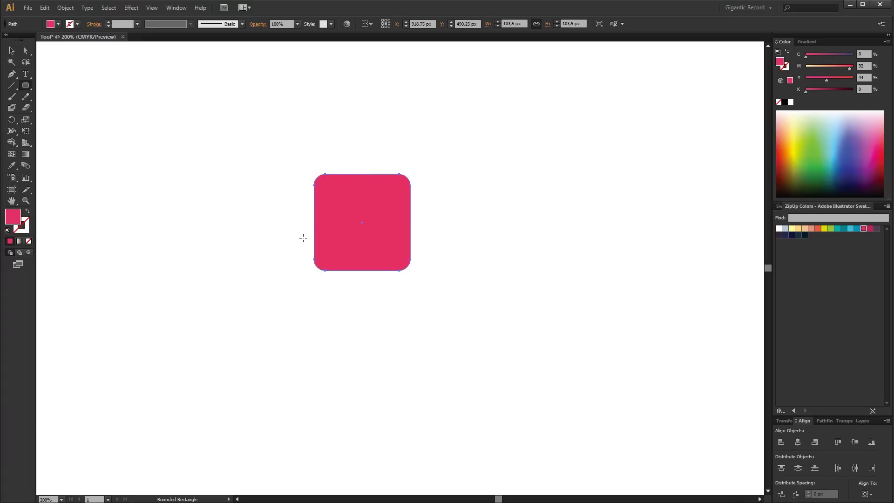
{"action": "key", "text": "Delete"}
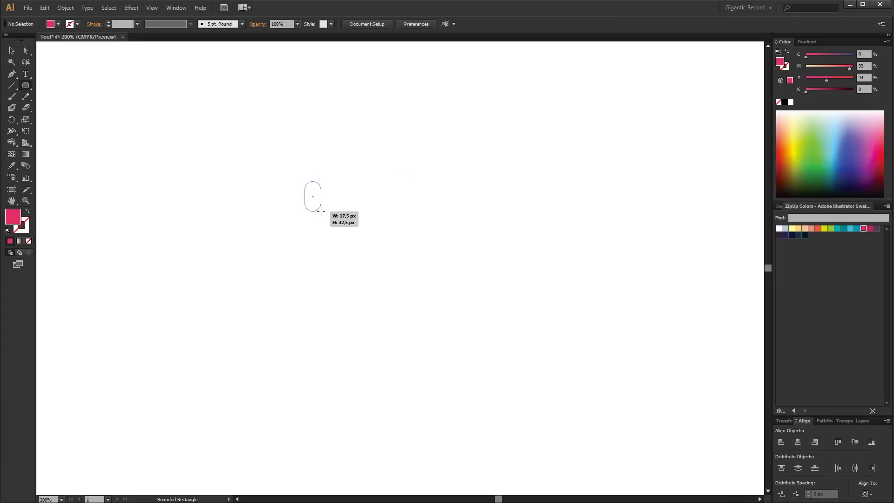
{"action": "left_click_drag", "start_coordinate": [305, 180], "coordinate": [407, 376]}
Select the vertical rounded rectangle and delete it
{"action": "key", "text": "v"}
{"action": "left_click", "coordinate": [484, 373]}
{"action": "left_click", "coordinate": [396, 329]}
{"action": "key", "text": "Delete"}
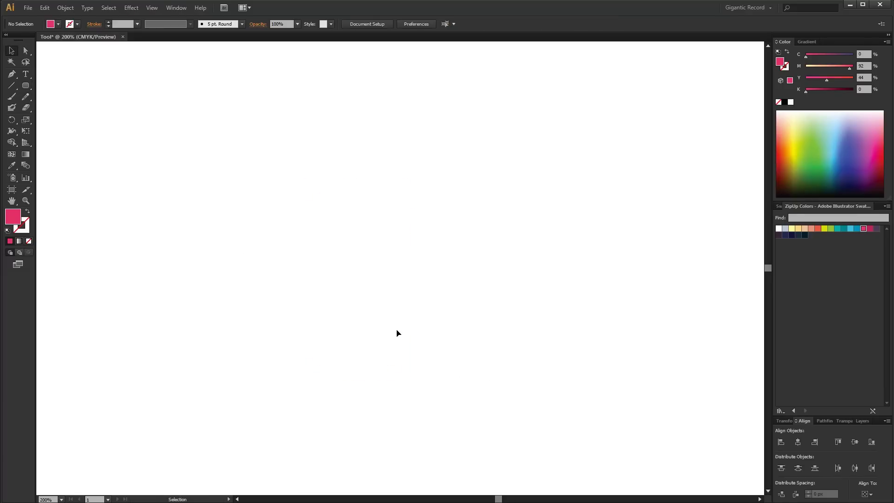
Set a larger corner radius in the Rounded Rectangle dialog, then draw a 92 × 177.5 px pill
{"action": "left_click", "coordinate": [25, 86]}
{"action": "left_click", "coordinate": [415, 220]}
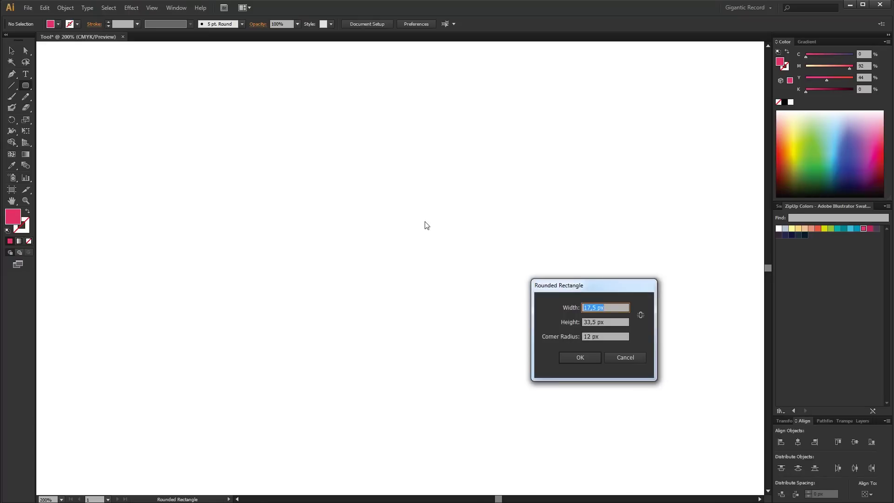
{"action": "double_click", "coordinate": [586, 336]}
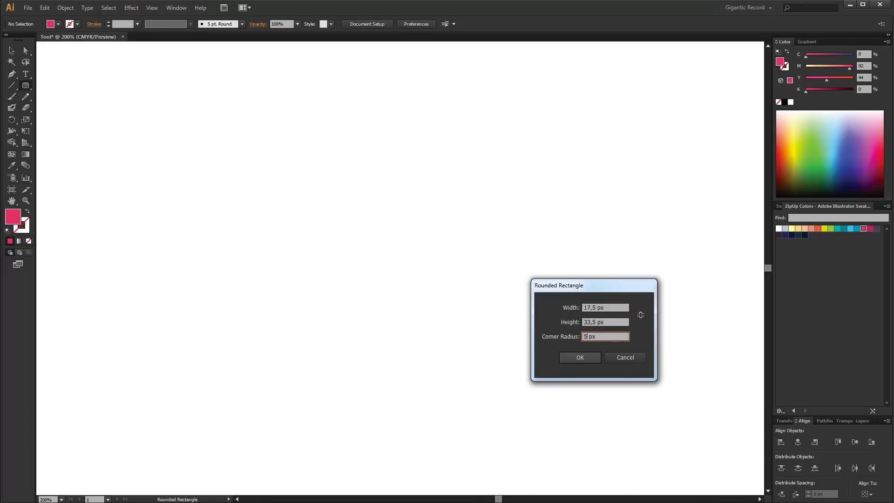
{"action": "left_click", "coordinate": [568, 357]}
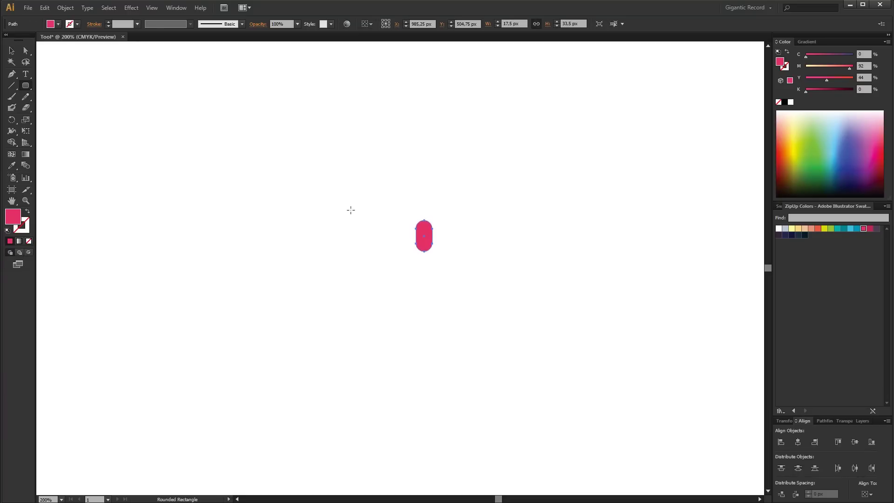
{"action": "key", "text": "Delete"}
{"action": "left_click_drag", "start_coordinate": [301, 172], "coordinate": [390, 339]}
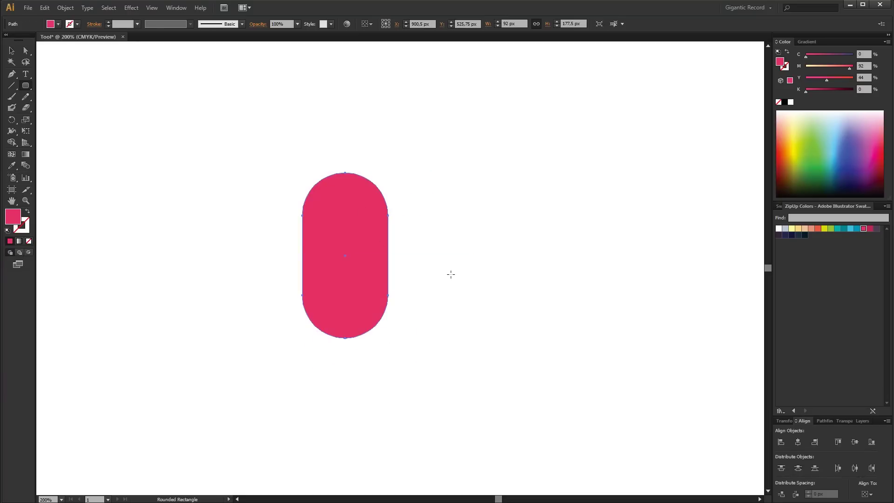
Delete the pill and enter a new corner radius in the Rounded Rectangle dialog
{"action": "key", "text": "Delete"}
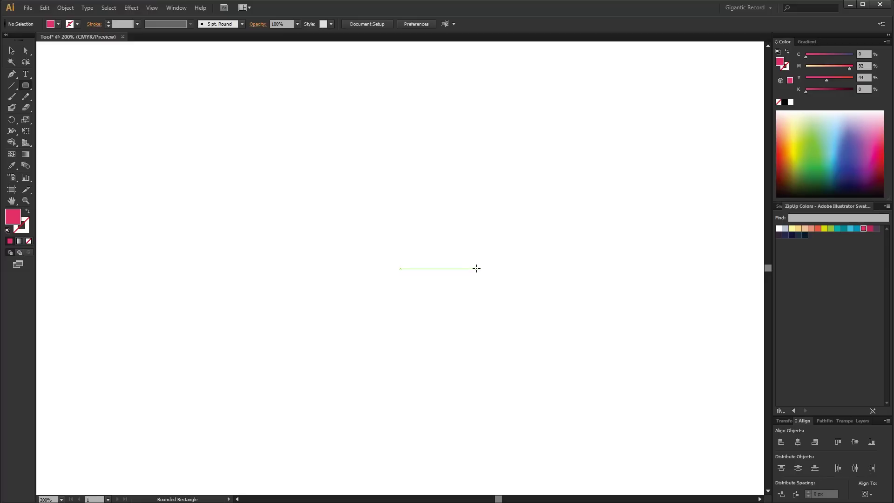
{"action": "left_click", "coordinate": [478, 269]}
{"action": "double_click", "coordinate": [587, 336]}
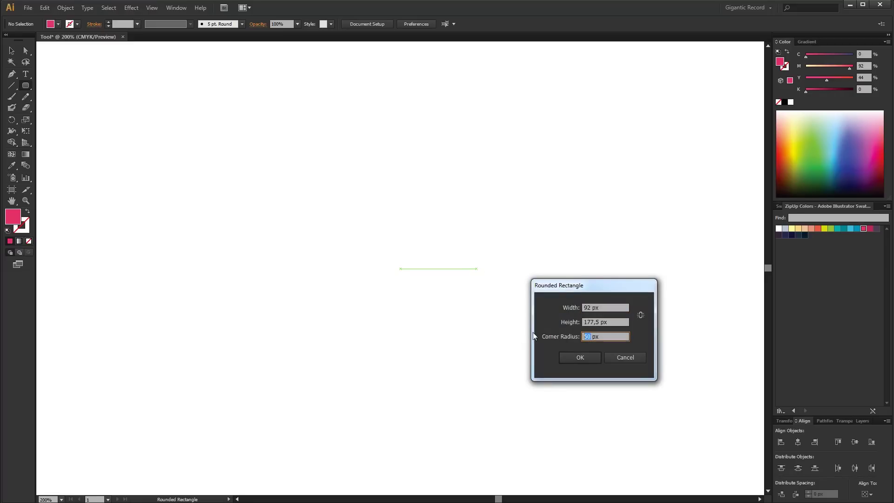
{"action": "type", "text": "10"}
{"action": "key", "text": "Return"}
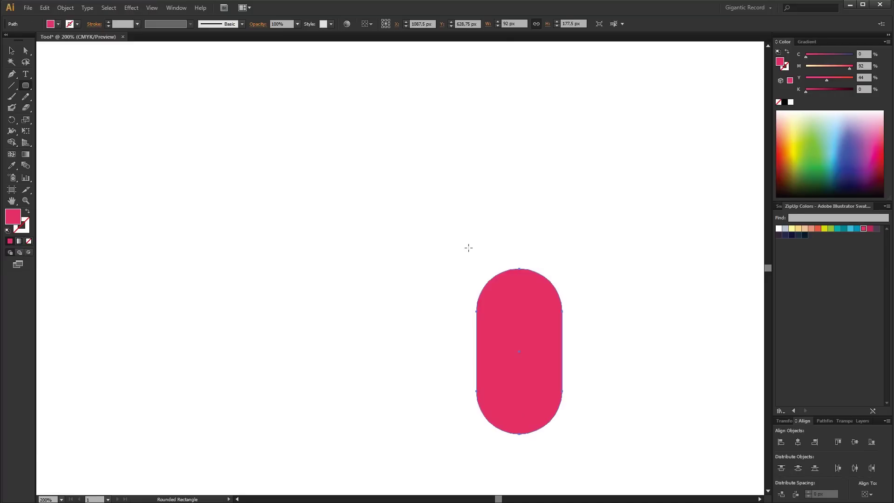
Draw a larger 195.5 × 353 px pink pill, then select and delete it
{"action": "key", "text": "Delete"}
{"action": "mouse_move", "coordinate": [271, 120]}
{"action": "left_mouse_down"}
{"action": "mouse_move", "coordinate": [474, 382]}
{"action": "mouse_move", "coordinate": [453, 447]}
{"action": "left_mouse_up"}
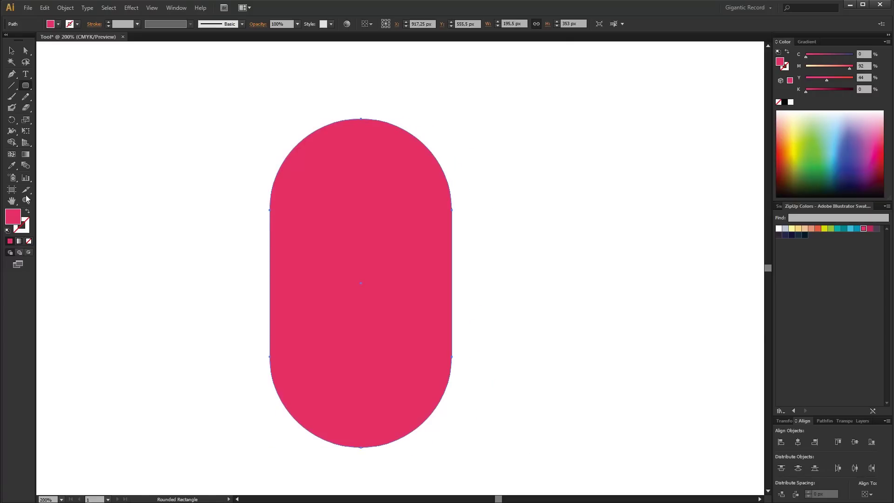
{"action": "left_click", "coordinate": [11, 51]}
{"action": "key", "text": "Delete"}
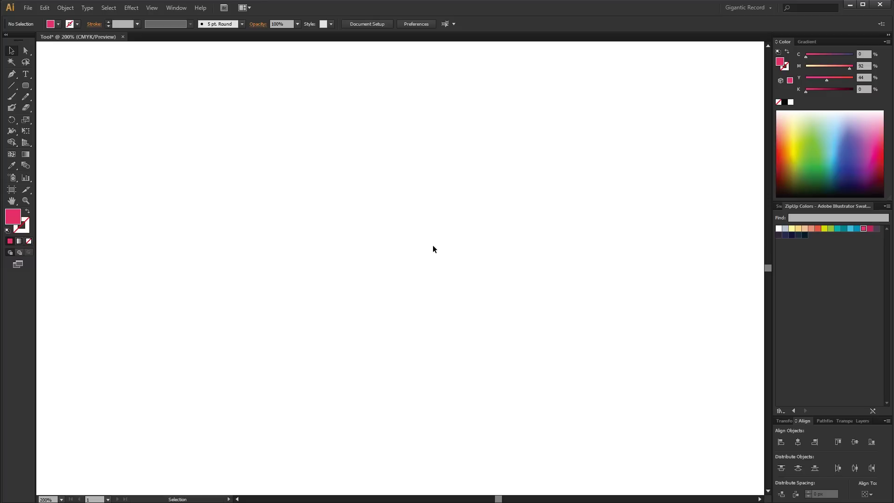